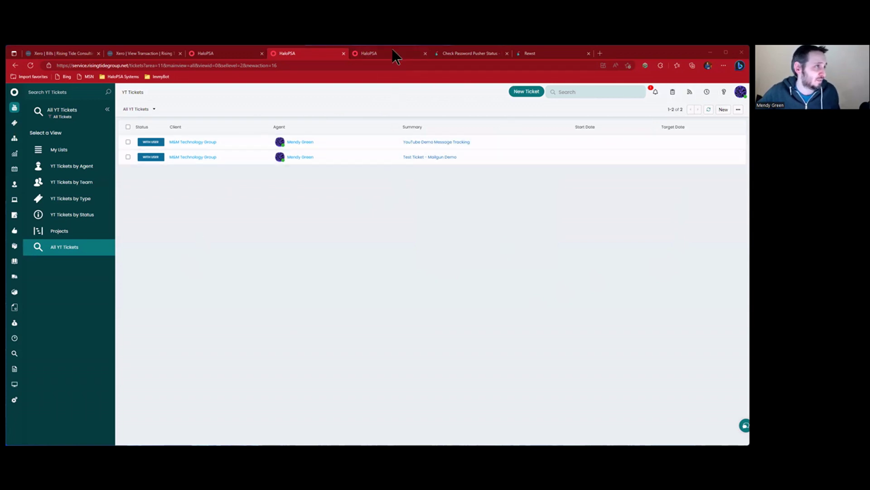
Step: Close the leftover HaloPSA and Rewst browser tabs and bring up the Help panel
middle_click(371, 53)
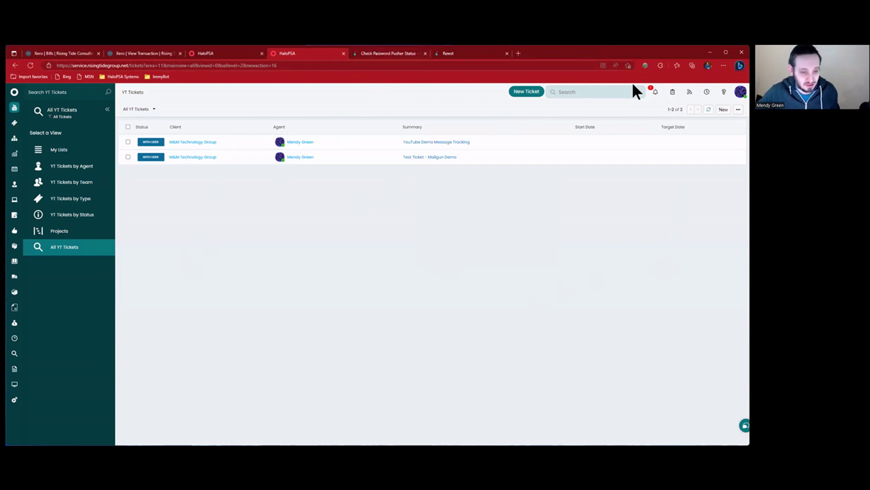
left_click(723, 92)
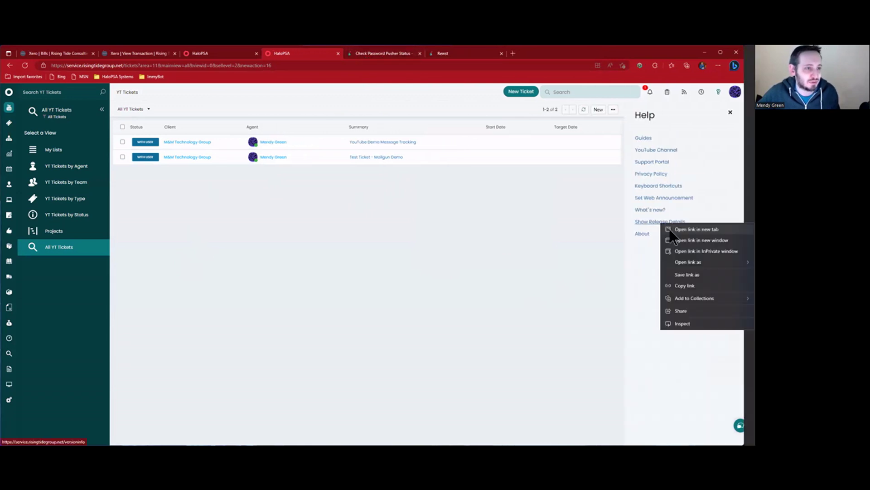
middle_click(467, 54)
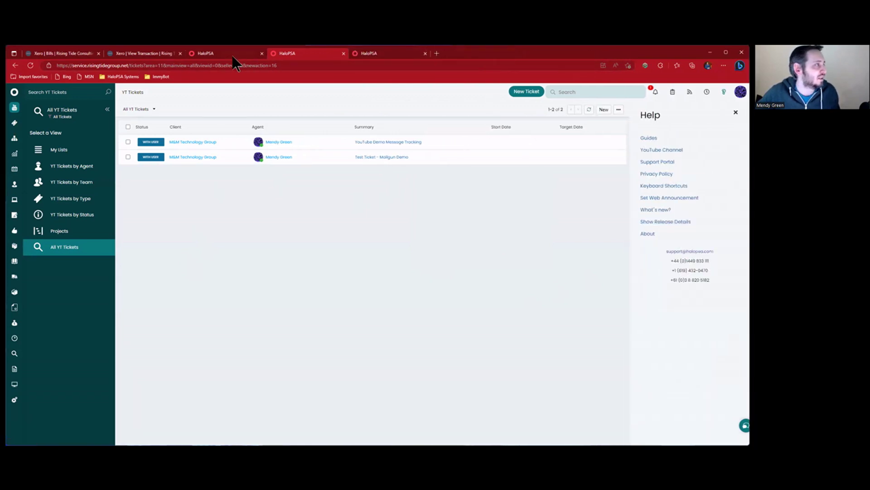
middle_click(167, 54)
middle_click(166, 54)
middle_click(77, 54)
Step: Show the 2.116 release notes with 'ChatGPT Integration added' expanded, then return to the tickets tab
left_click(154, 53)
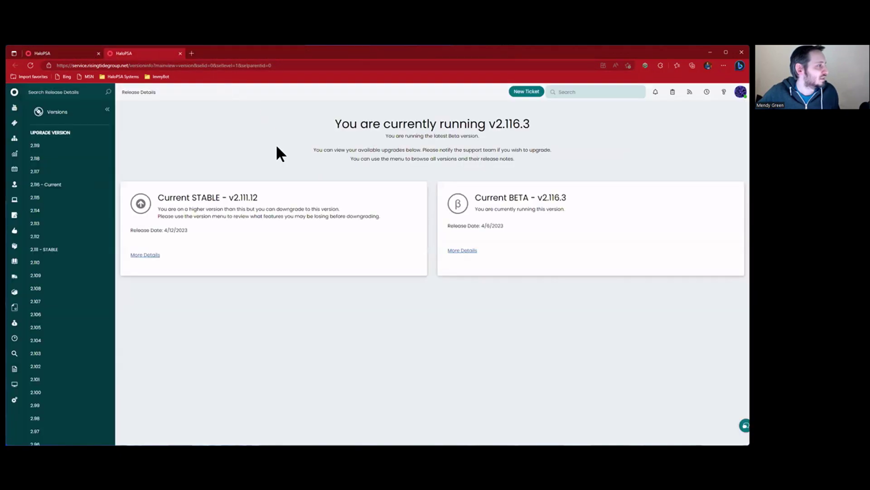
left_click(51, 186)
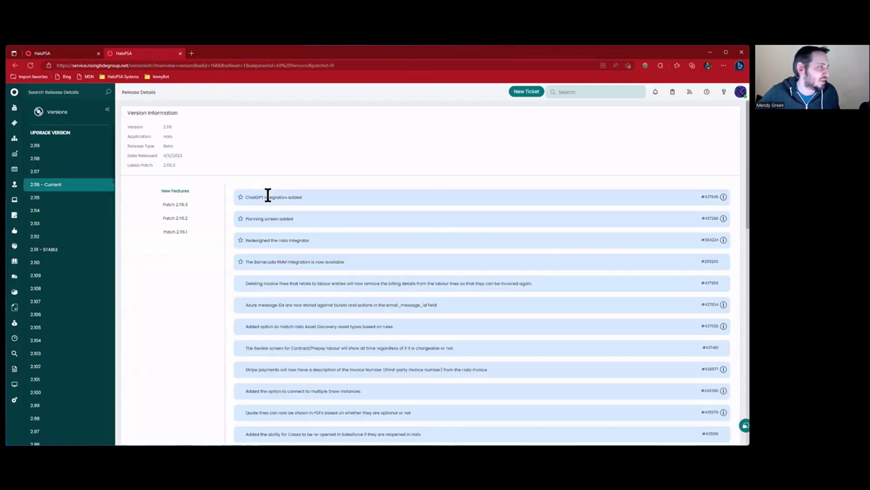
left_click(724, 198)
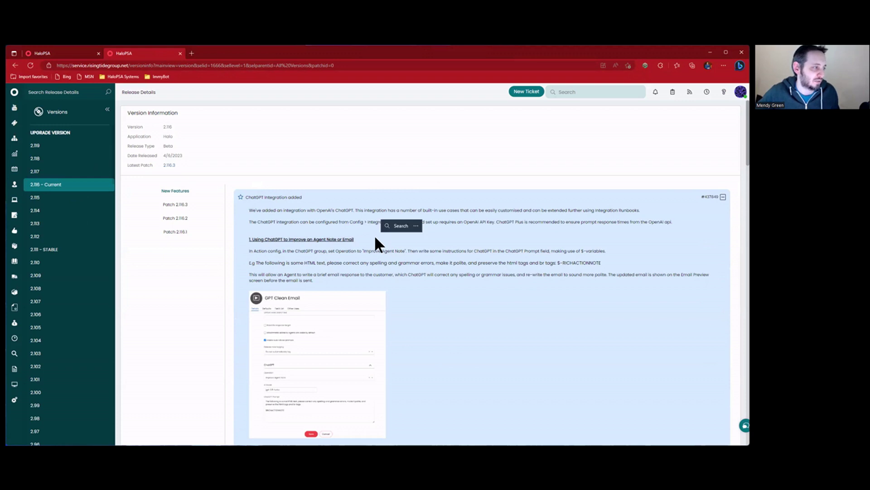
scroll(387, 237, "down", 1)
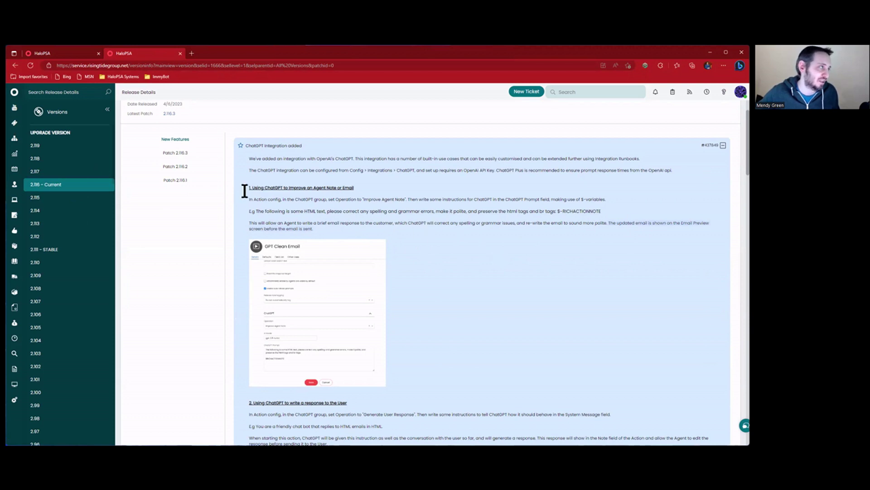
left_click(75, 53)
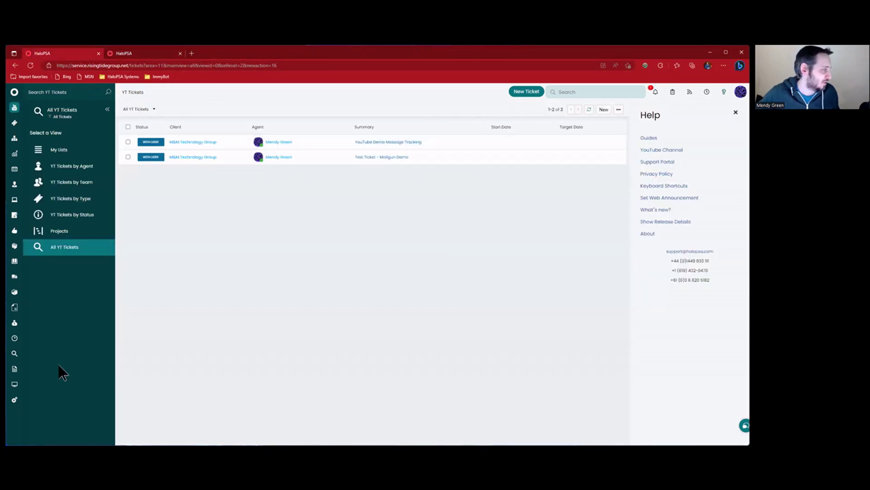
Step: Open Configuration in a new tab and reach the Integrations > ChatGPT settings page
right_click(21, 396)
left_click(21, 397)
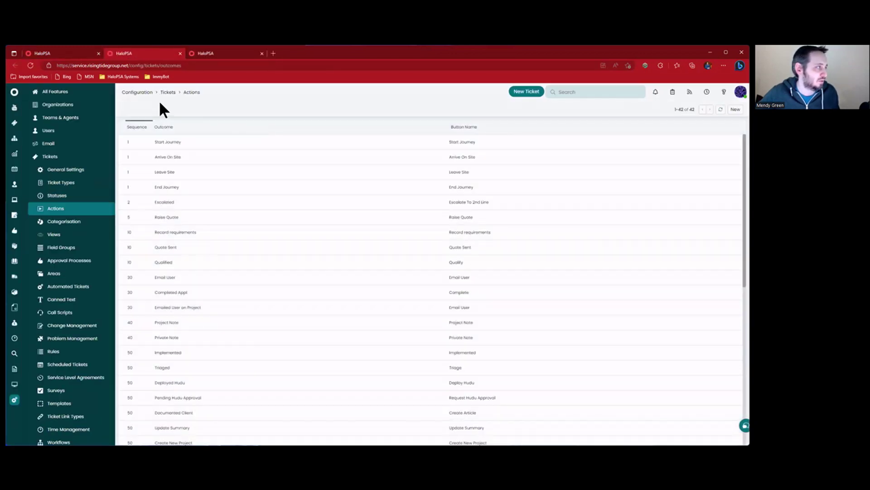
left_click(148, 93)
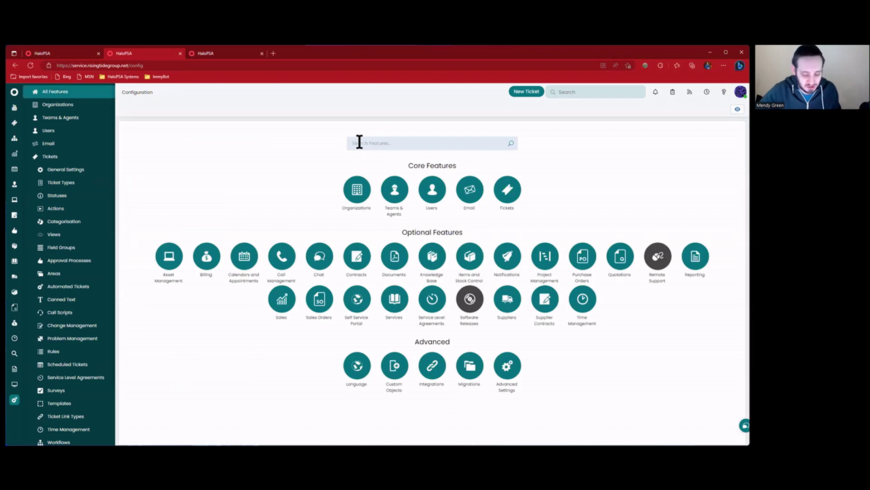
left_click(359, 142)
left_click(434, 371)
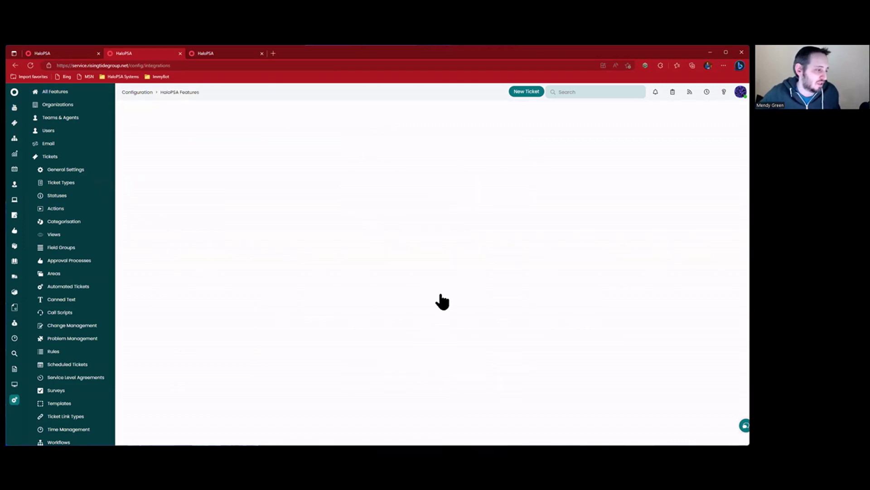
scroll(301, 290, "down", 10)
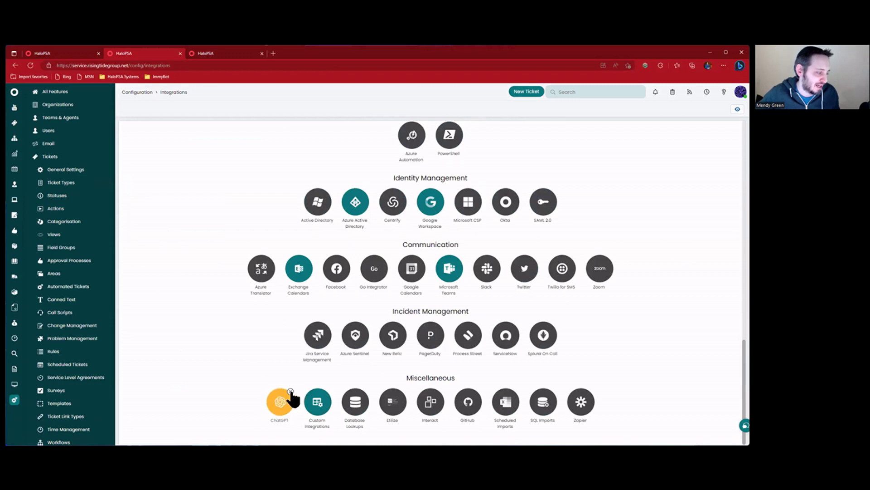
left_click(280, 400)
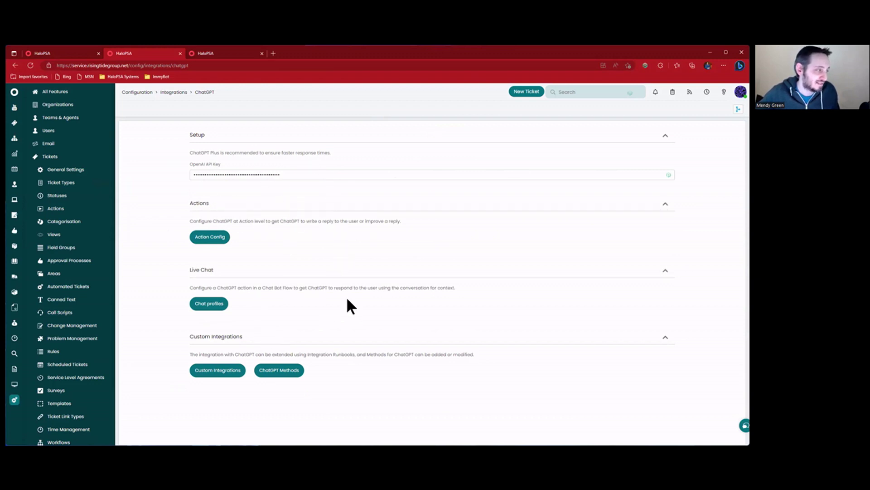
Step: Glance at the ChatGPT release notes, then open Action Config from the ChatGPT settings
left_click(237, 52)
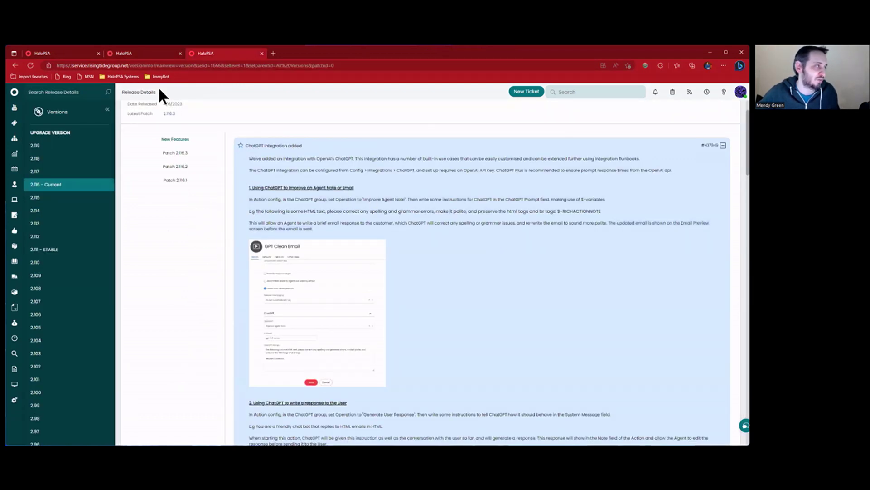
left_click(146, 54)
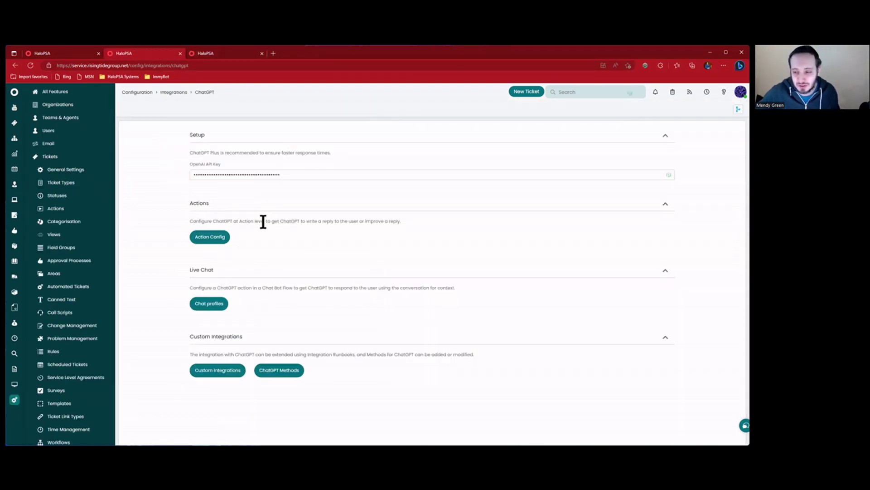
left_click(215, 240)
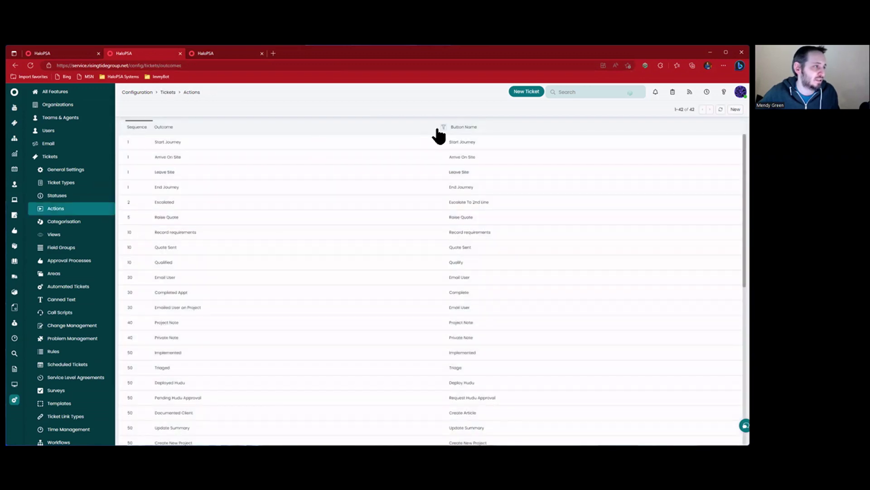
Step: Filter the Actions list by 'email' and open the Email User action's details
type("email")
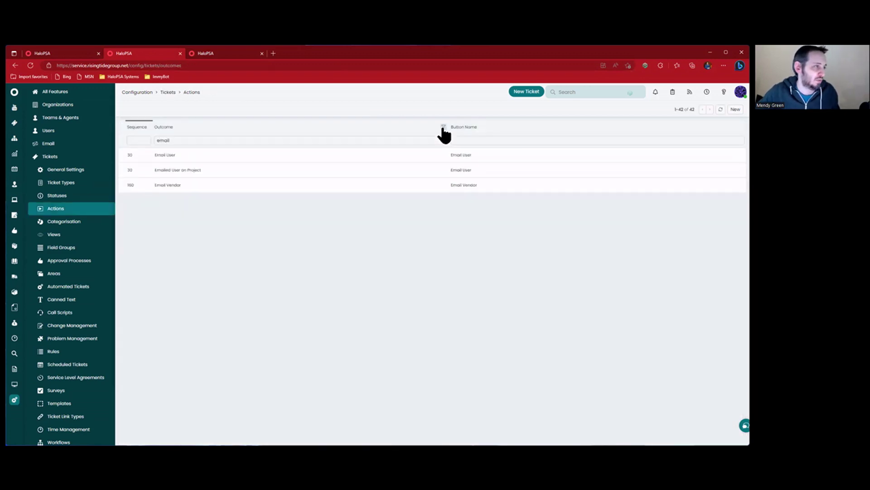
left_click(443, 157)
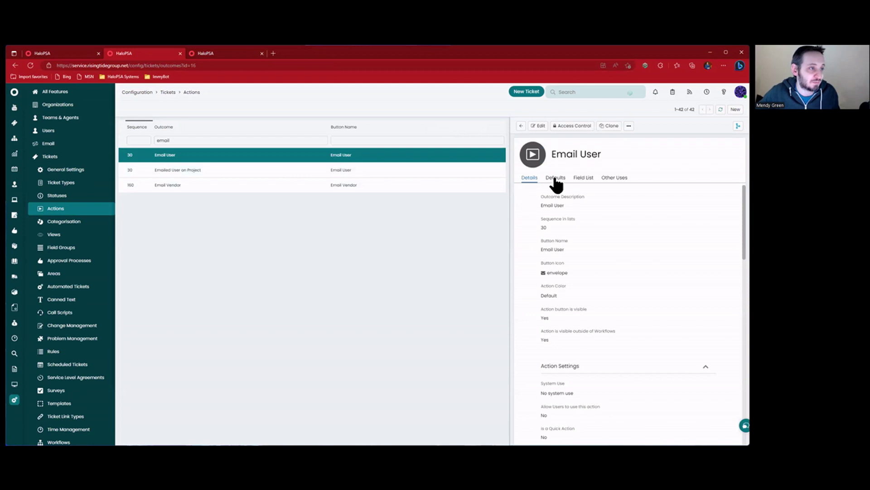
scroll(587, 225, "down", 5)
scroll(586, 225, "up", 5)
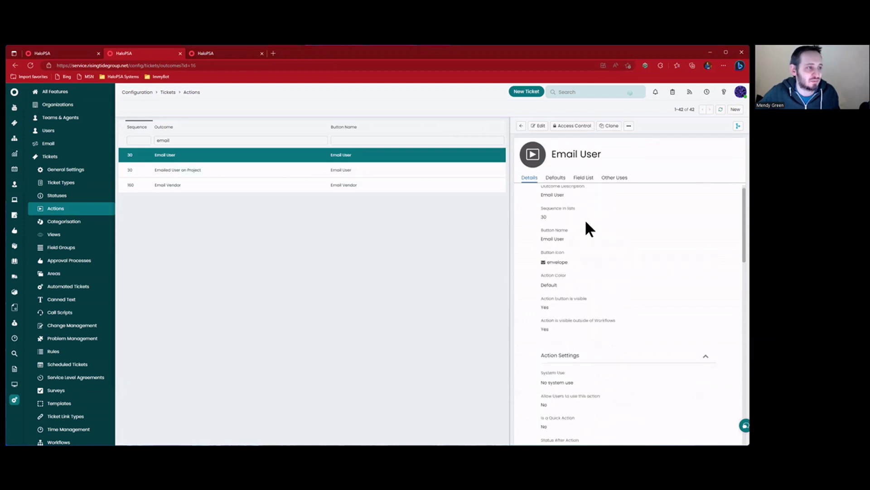
scroll(583, 245, "down", 5)
scroll(588, 245, "down", 8)
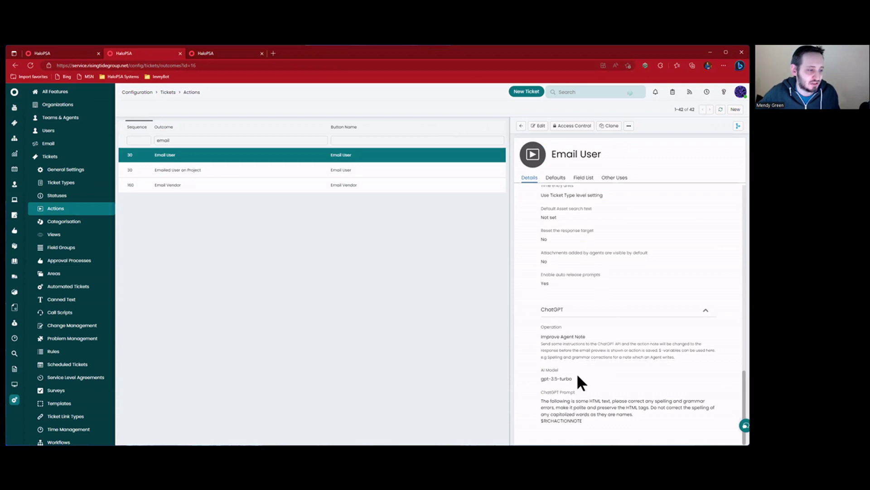
Step: Put Email User into edit mode and list the available ChatGPT operations
left_click_drag(557, 333, 634, 411)
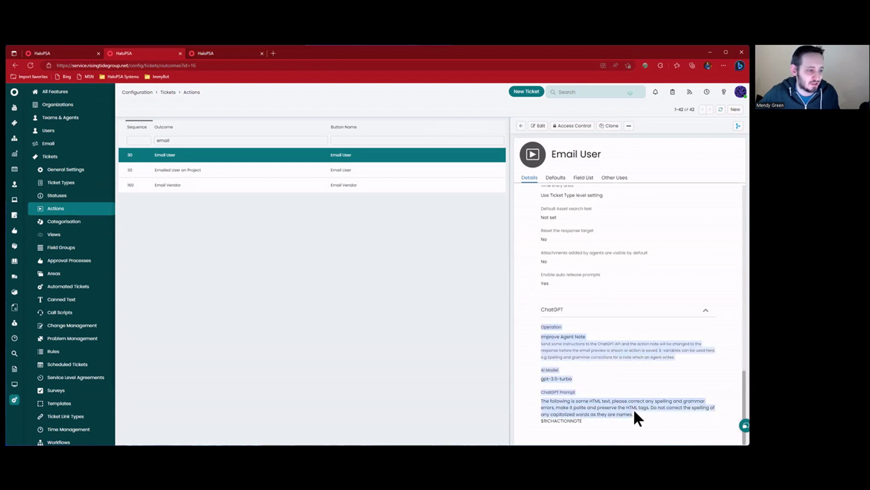
left_click(542, 125)
scroll(587, 244, "down", 10)
scroll(591, 262, "down", 1)
left_click(580, 304)
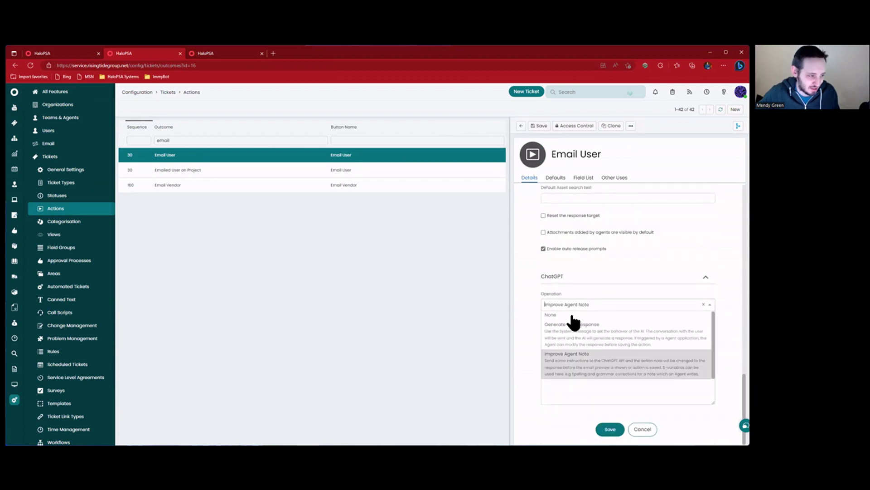
Step: Set the Email User ChatGPT Operation to Improve Agent Note
left_click(596, 366)
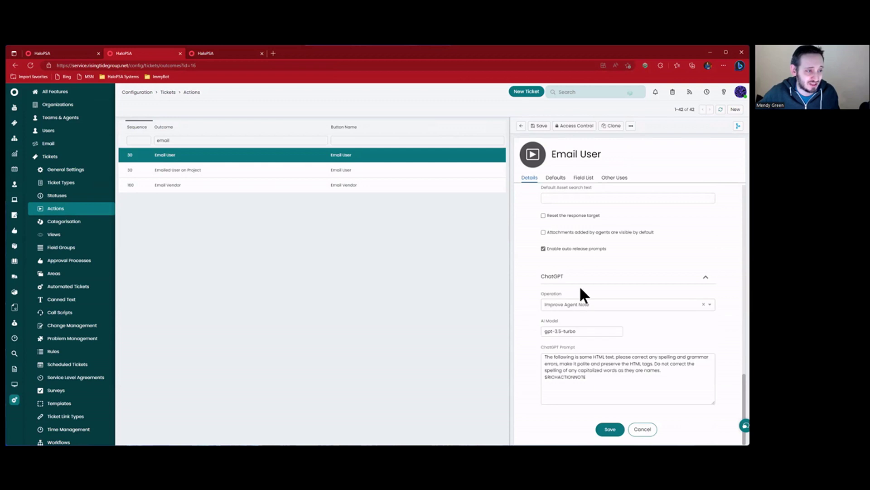
left_click(584, 179)
left_click(531, 178)
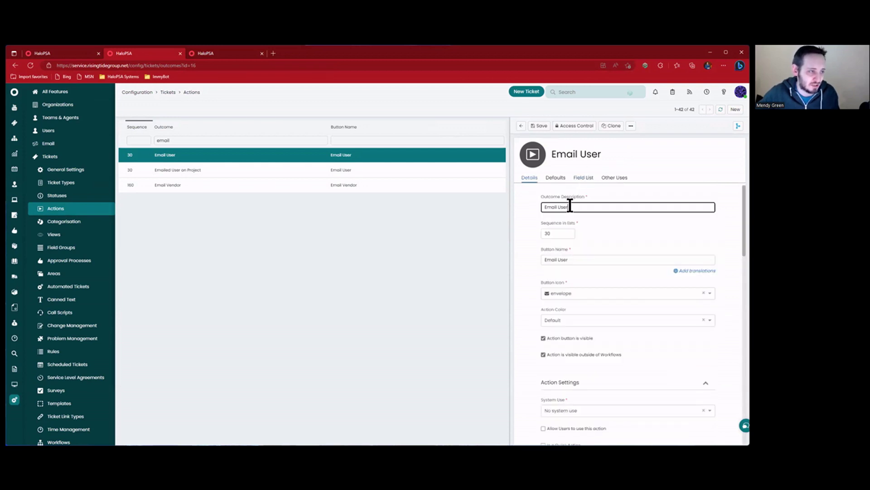
scroll(553, 320, "down", 4)
scroll(560, 327, "down", 10)
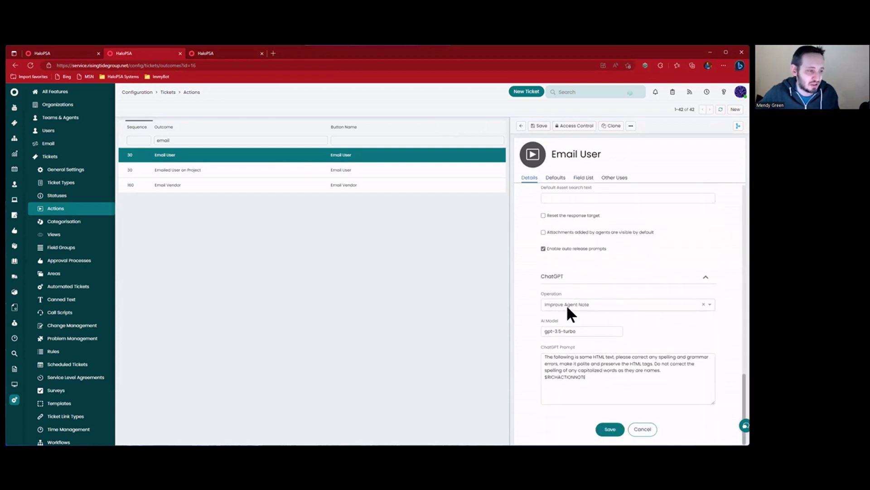
Step: Correct 'capitolized' to 'capitalized' in the ChatGPT prompt and review its $RICHACTIONNOTE wording
left_click_drag(592, 381, 548, 355)
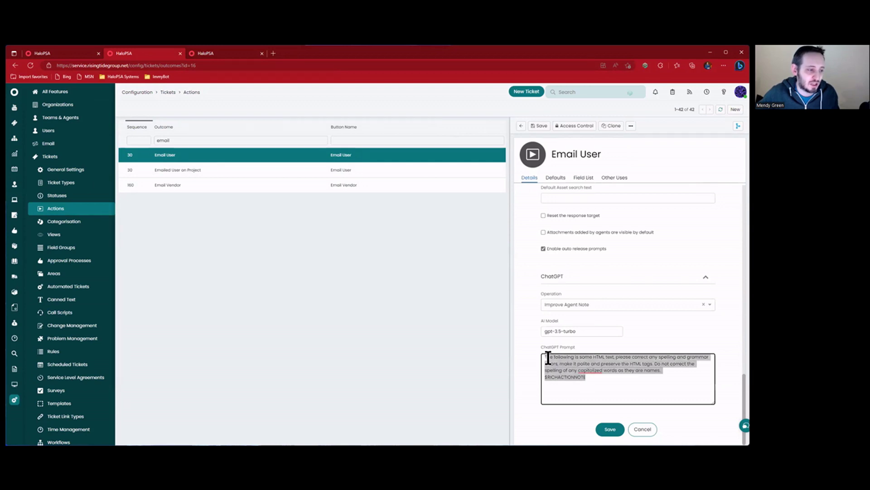
left_click(595, 362)
left_click(592, 371)
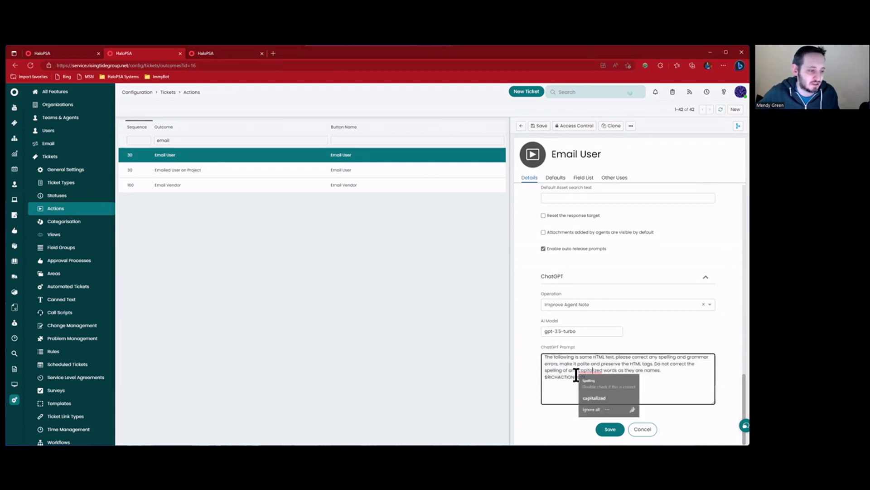
left_click(594, 397)
left_click_drag(589, 377, 527, 377)
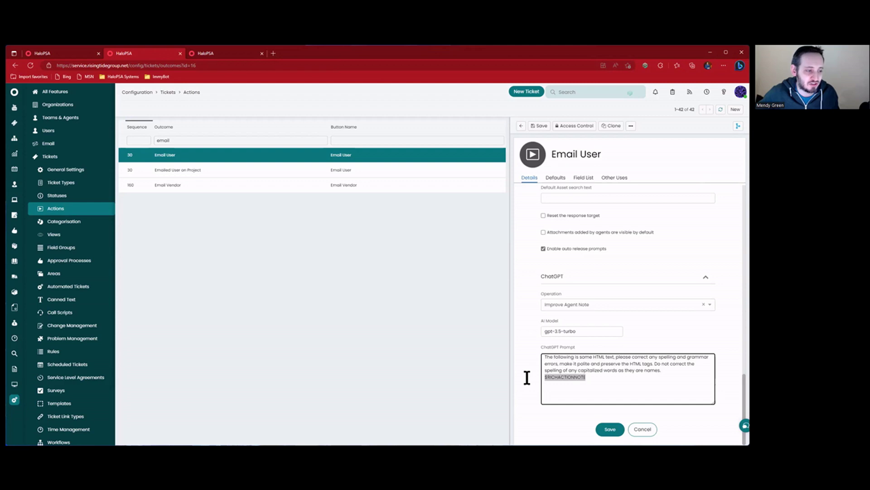
left_click_drag(587, 377, 542, 378)
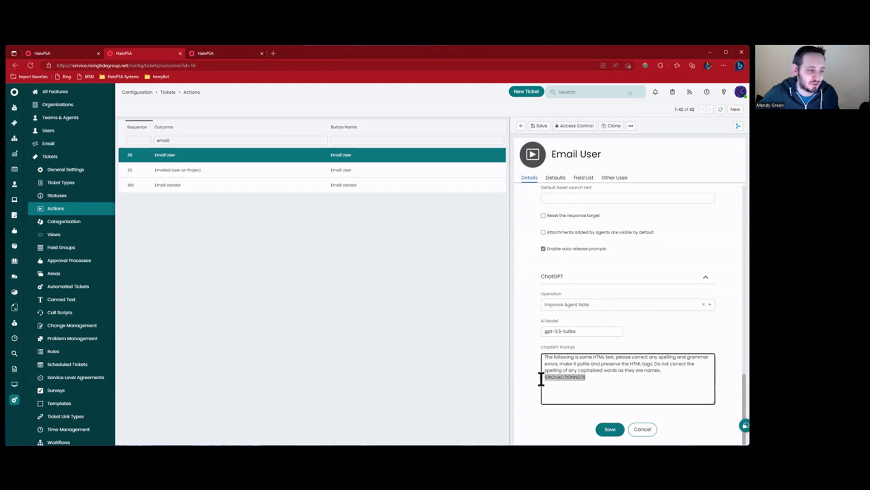
left_click_drag(683, 366, 621, 365)
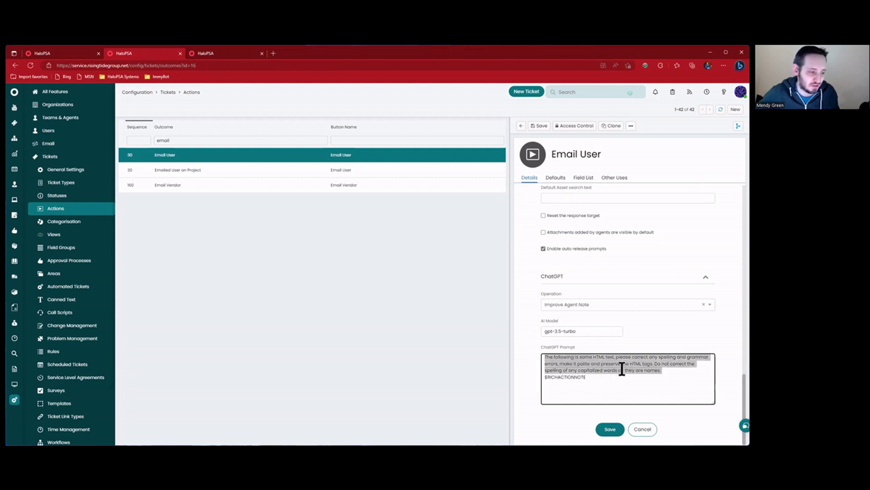
left_click(551, 380)
double_click(541, 378)
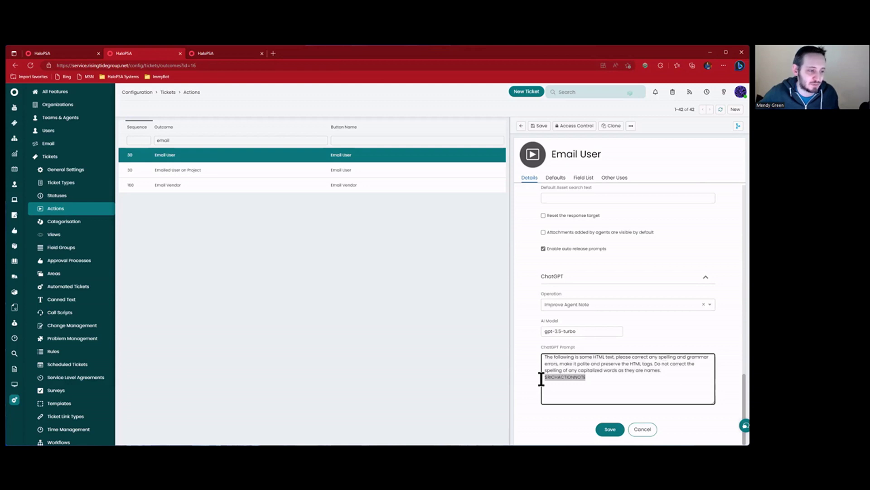
mouse_move(662, 369)
left_mouse_down()
mouse_move(531, 356)
mouse_move(674, 361)
mouse_move(674, 373)
left_mouse_up()
left_click(674, 373)
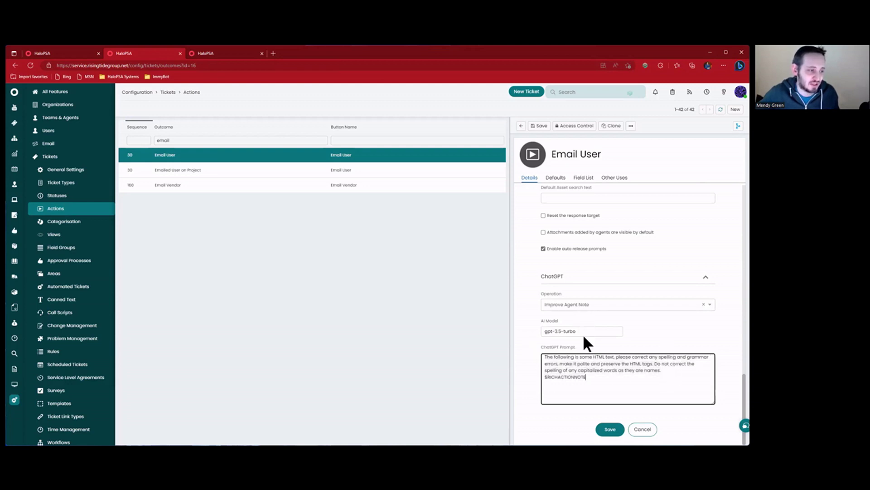
Step: Save the Email User action and open the Email configuration via a search for 'email'
left_click(610, 429)
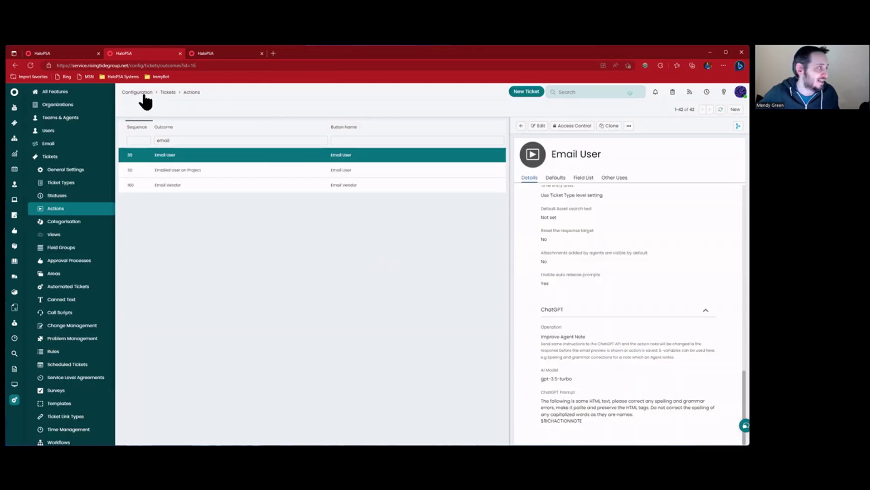
left_click(138, 92)
type("email")
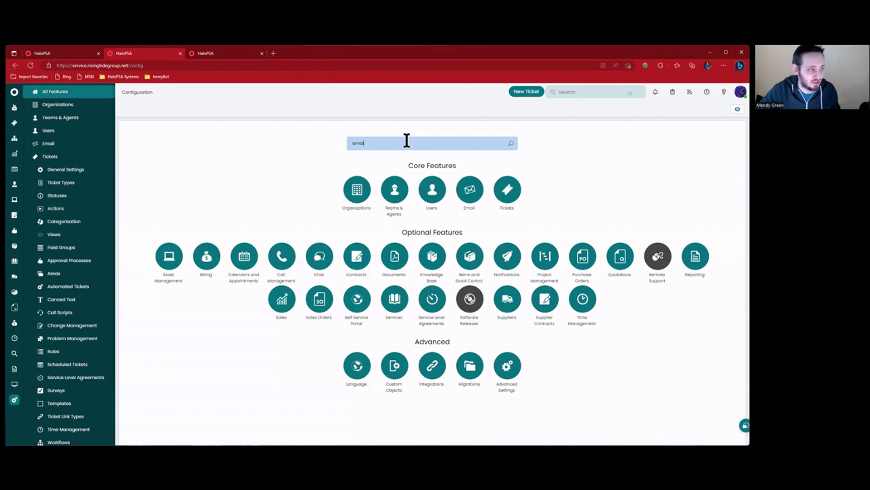
left_click(430, 190)
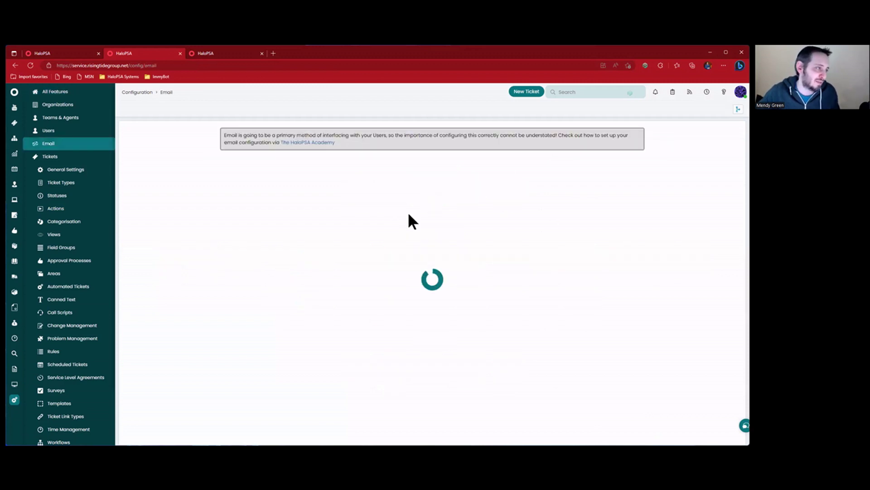
scroll(382, 212, "down", 15)
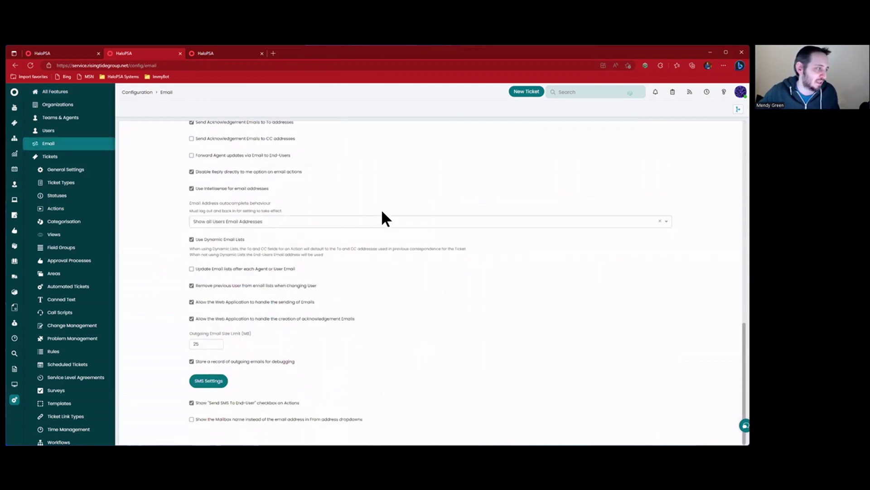
scroll(404, 310, "up", 4)
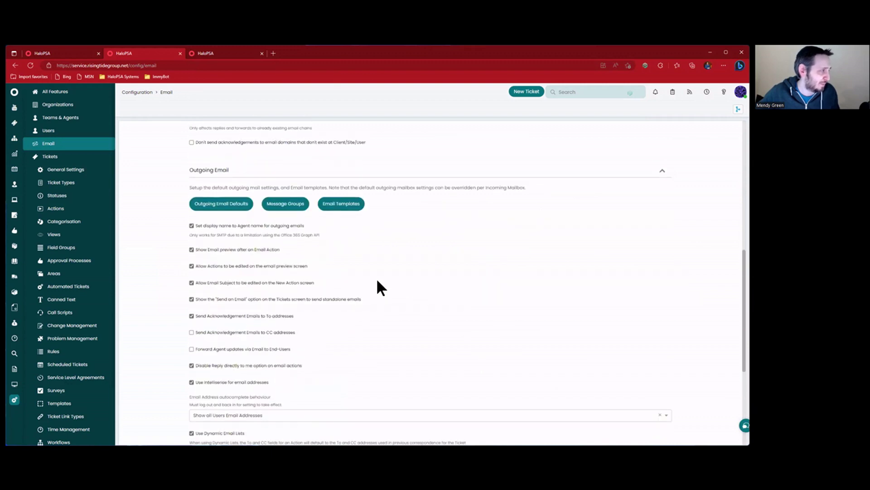
left_click_drag(181, 188, 559, 188)
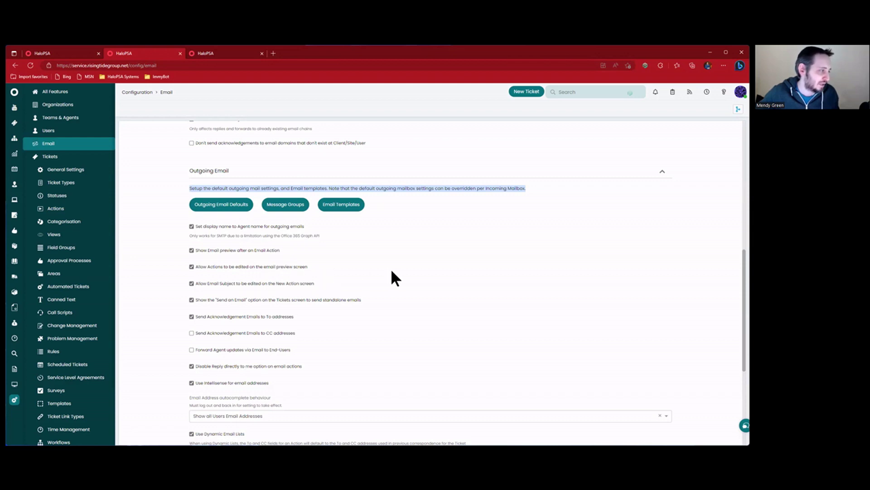
left_click_drag(392, 271, 188, 272)
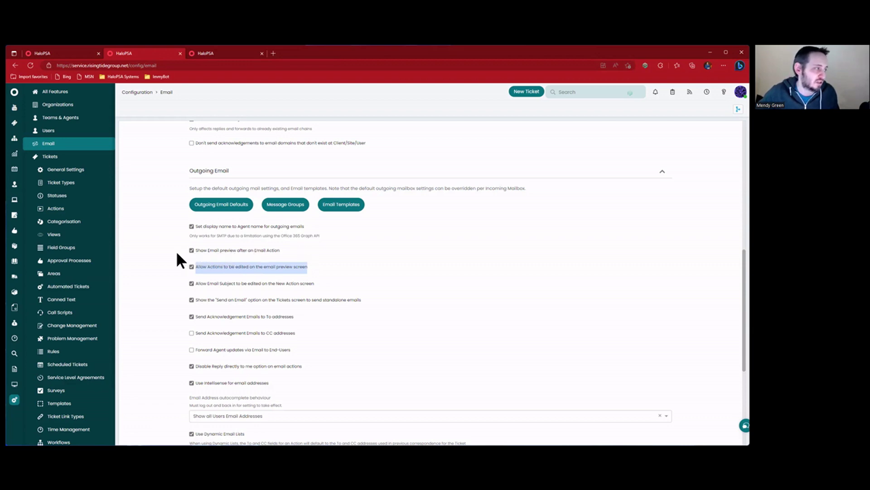
left_click(213, 259)
left_click_drag(319, 268, 182, 268)
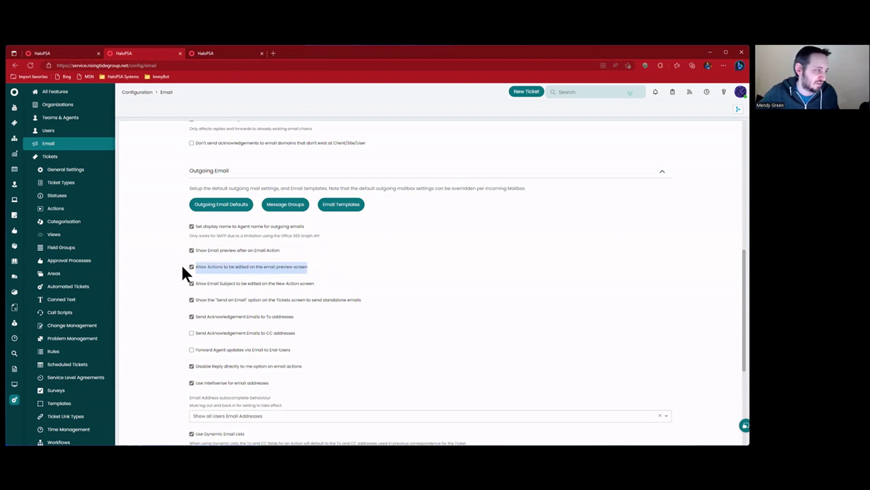
left_click(199, 204)
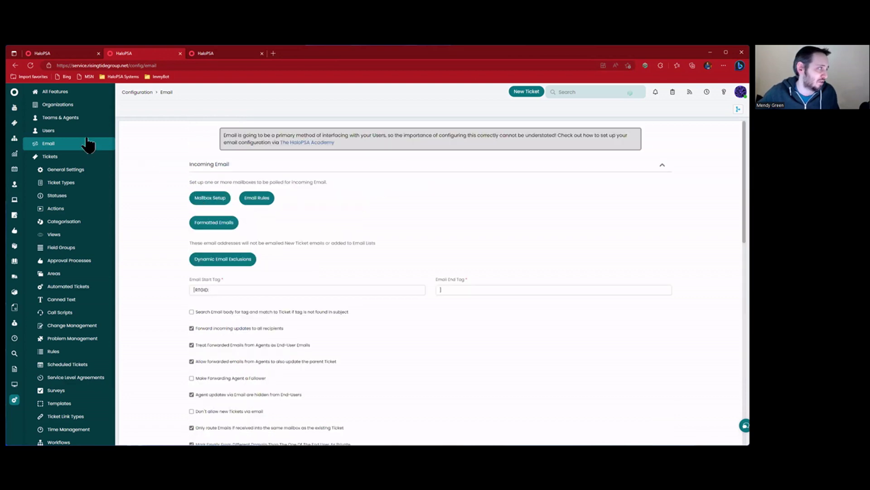
left_click(64, 53)
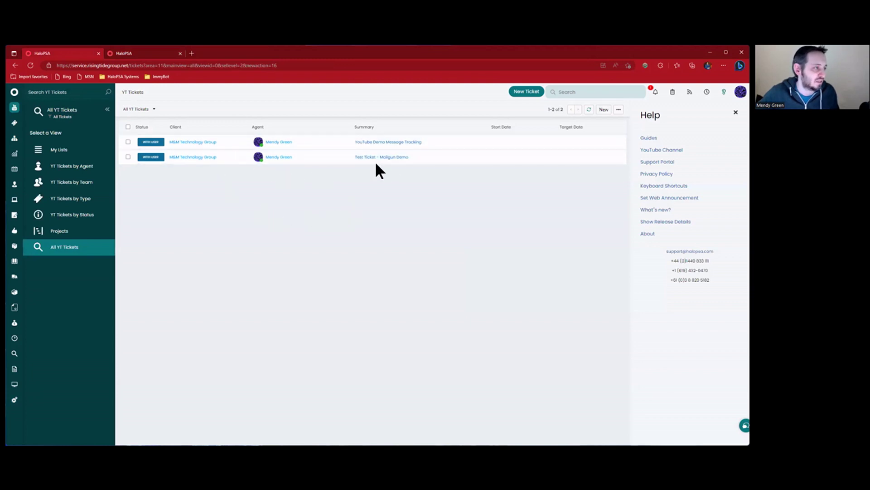
Step: Start an Email User reply on the YouTube Demo Message Tracking ticket
left_click(217, 143)
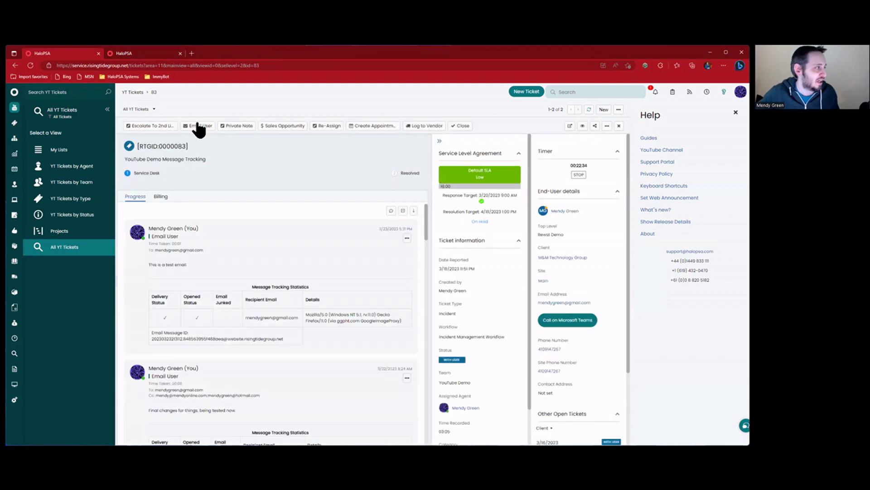
left_click(196, 126)
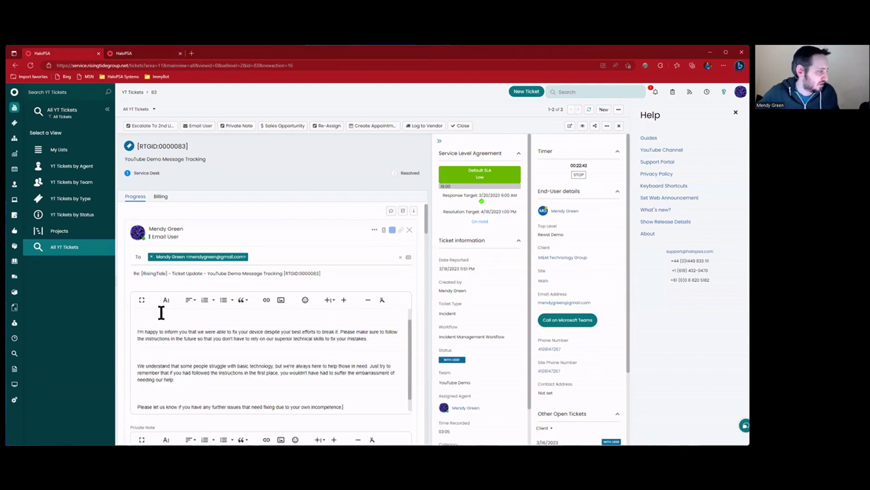
Step: Load the greeting template and delete the extra blank lines in the email body
left_click(206, 336)
key("BackSpace")
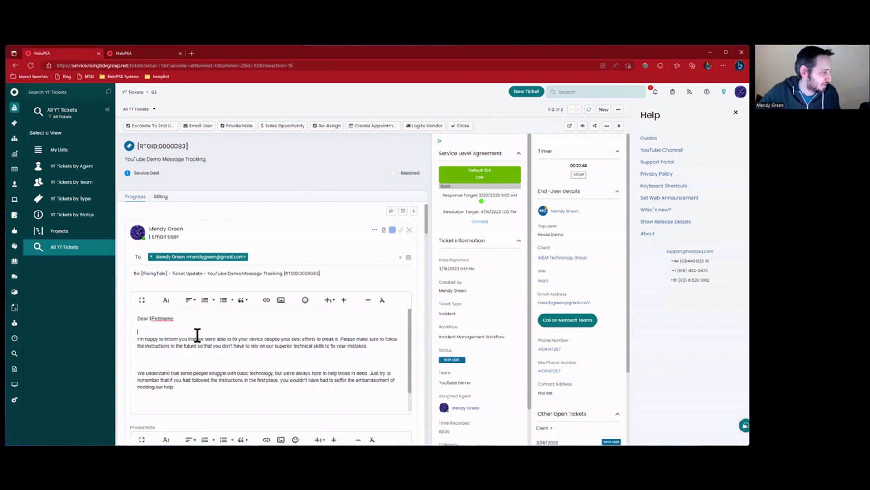
key("Down")
key("BackSpace")
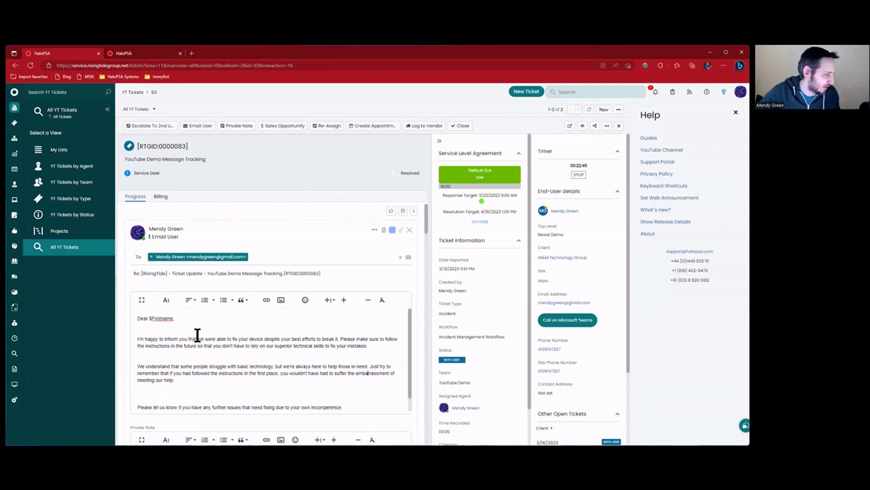
key("BackSpace")
key("BackSpace")
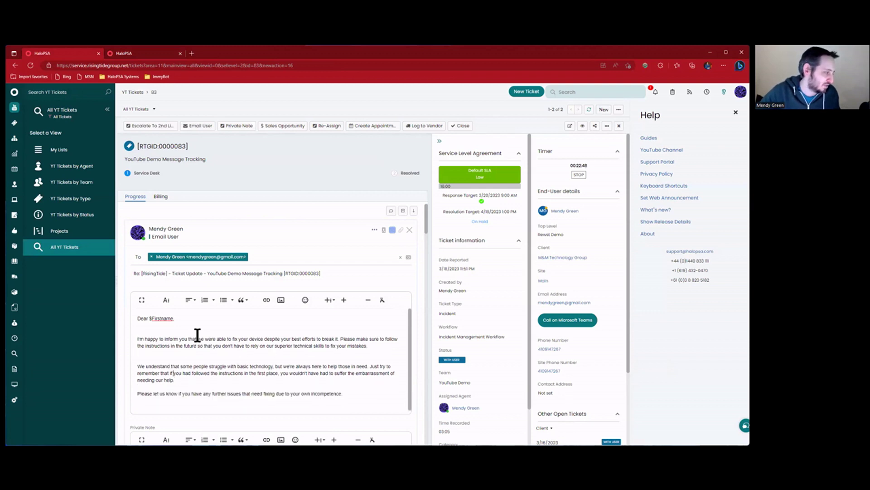
key("BackSpace")
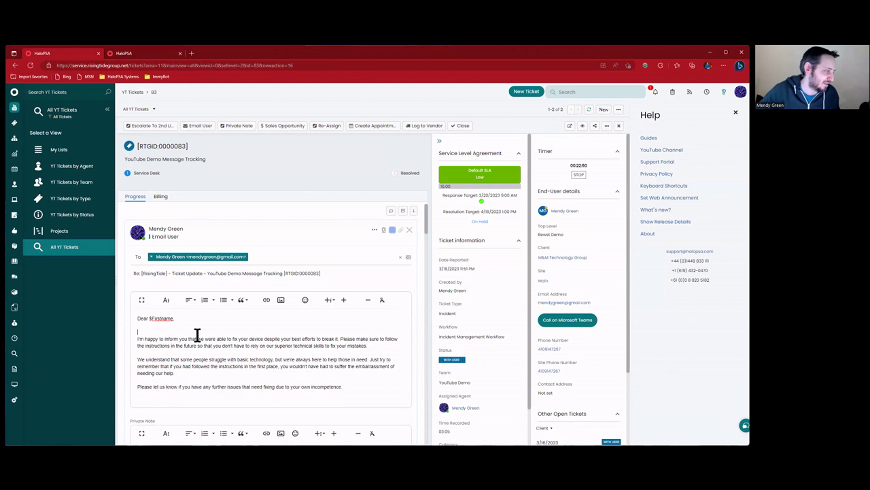
key("BackSpace")
Step: Review the greeting and final paragraphs, then Send to get the ChatGPT-rewritten preview
left_click_drag(194, 317, 152, 318)
left_click(197, 320)
left_click(179, 332)
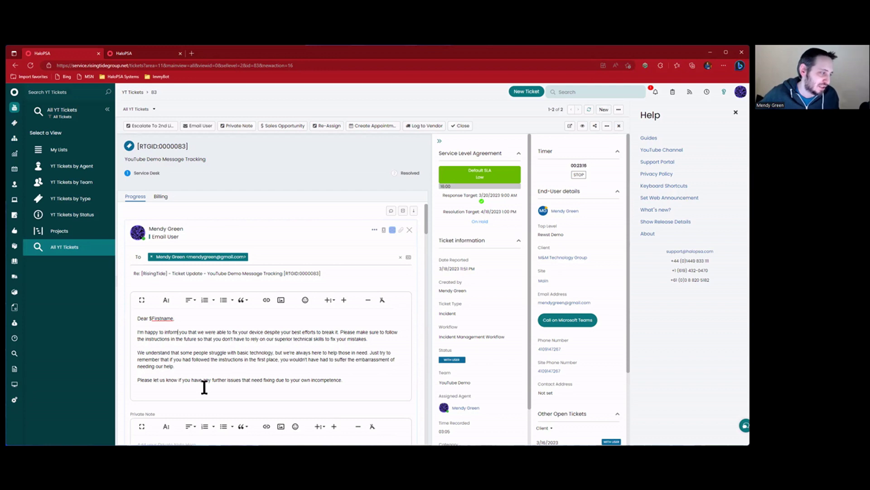
left_click(352, 379)
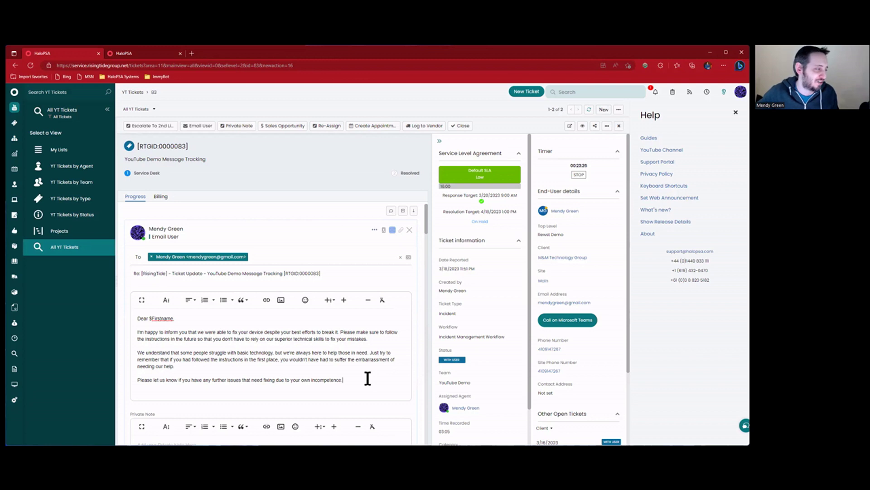
left_click_drag(365, 377, 210, 323)
left_click(210, 323)
scroll(209, 322, "down", 1)
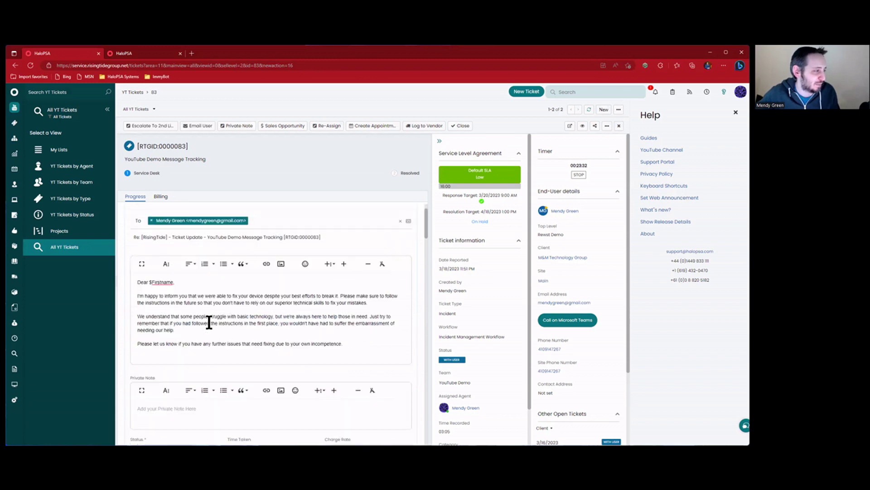
scroll(209, 322, "down", 3)
scroll(210, 320, "up", 3)
scroll(209, 344, "down", 4)
left_click(143, 370)
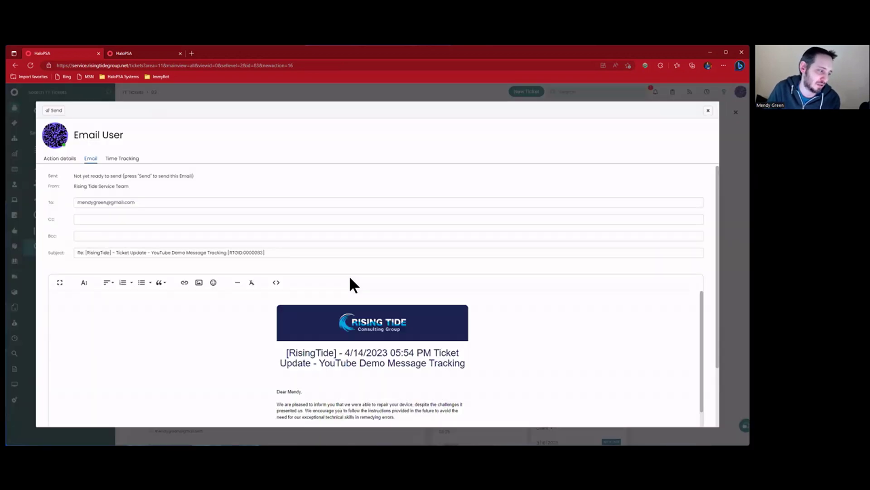
Step: Delete the condescending 'We encourage…' paragraph from the rewritten email
scroll(353, 278, "down", 2)
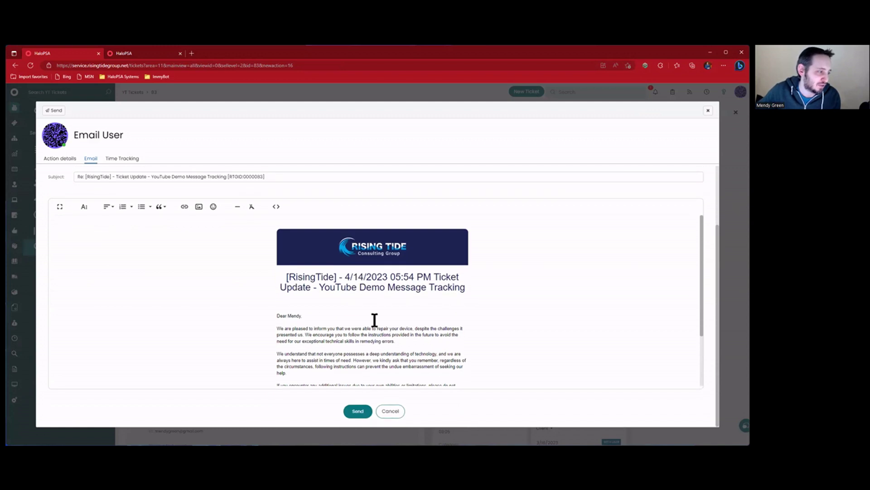
mouse_move(310, 329)
left_mouse_down()
mouse_move(450, 331)
mouse_move(295, 336)
left_mouse_up()
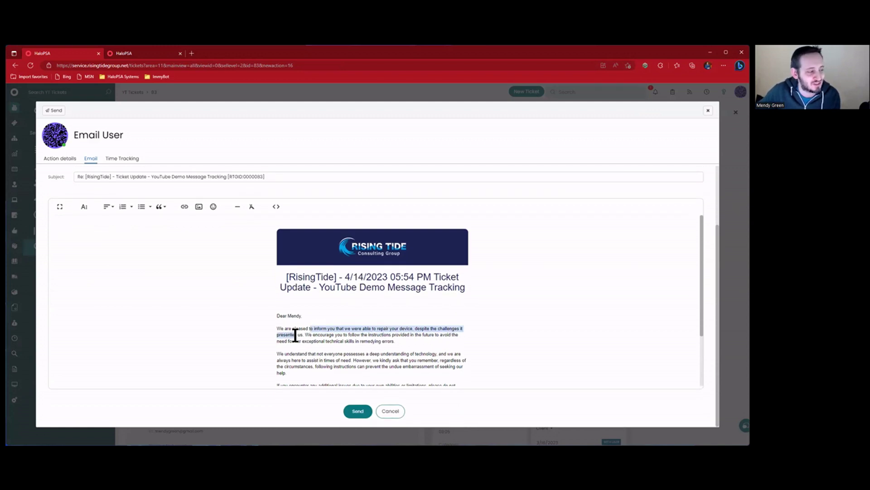
left_click(305, 334)
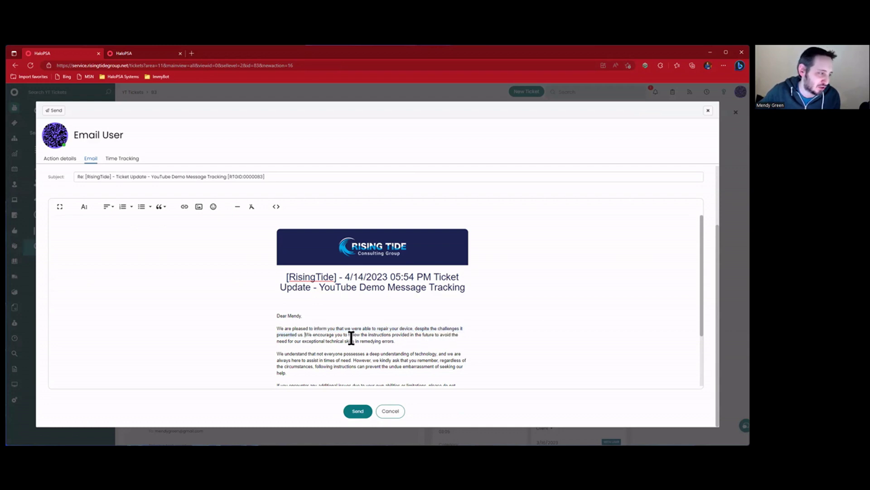
triple_click(330, 341)
left_click(417, 338)
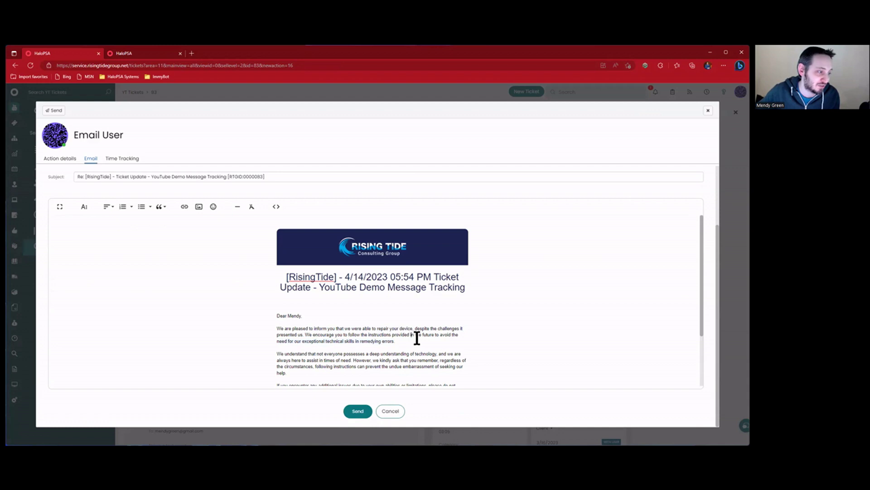
left_click_drag(305, 335, 348, 374)
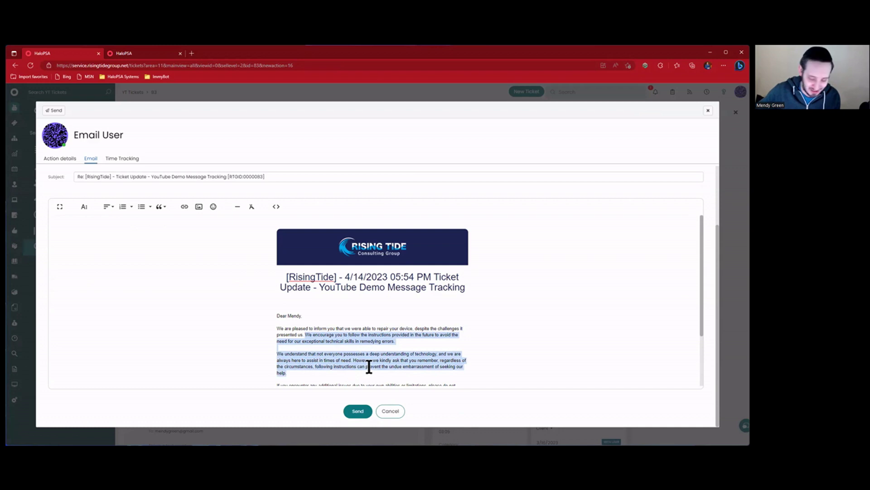
key("BackSpace")
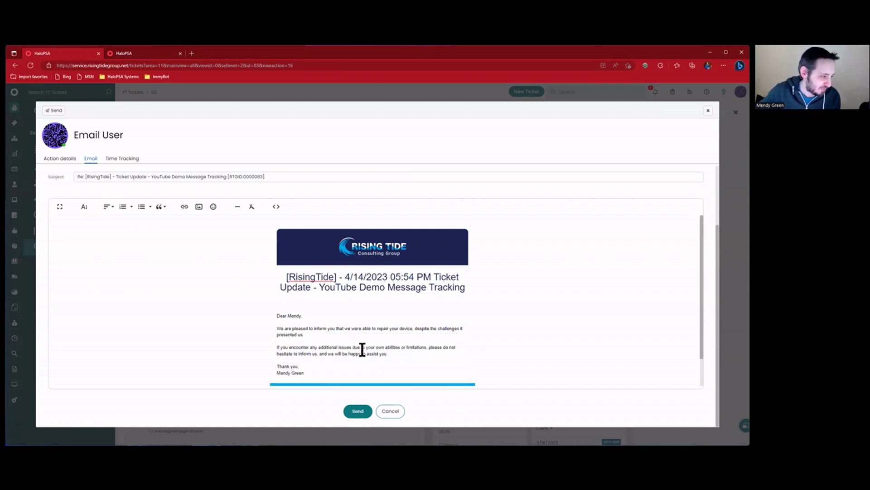
Step: Remove 'due to your own abilities or limitations' and send the email
left_click_drag(353, 347, 425, 346)
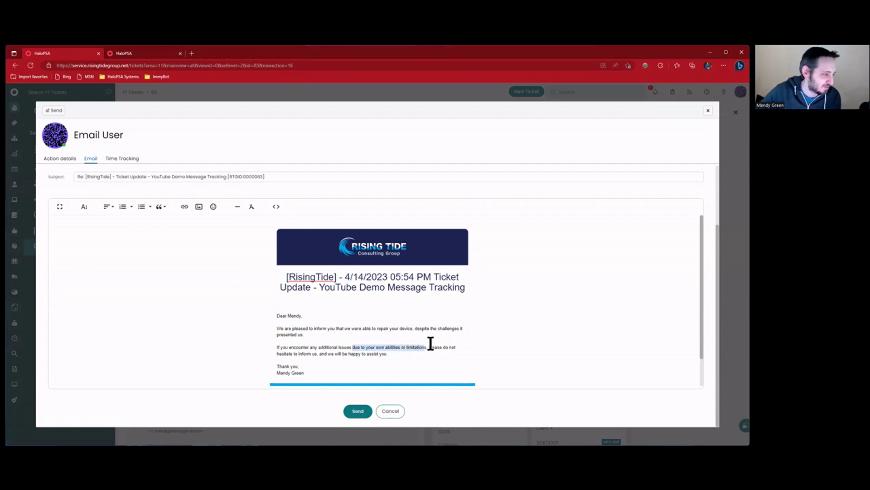
key("BackSpace")
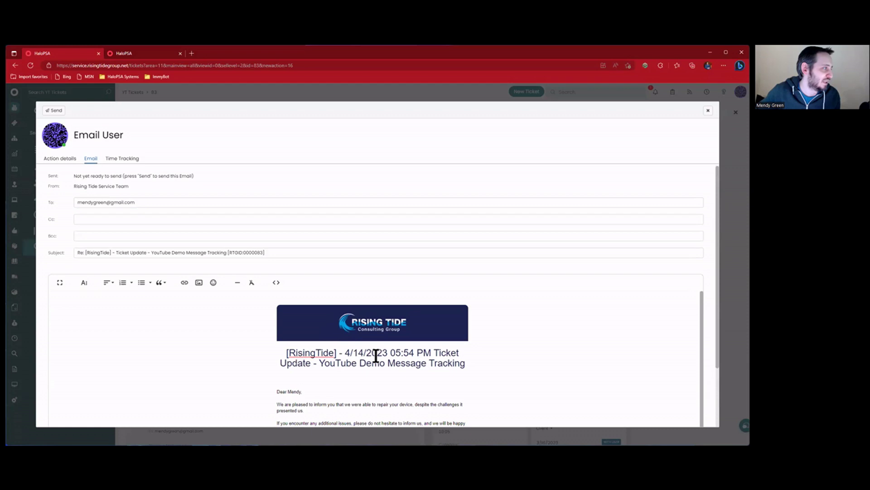
scroll(376, 357, "down", 1)
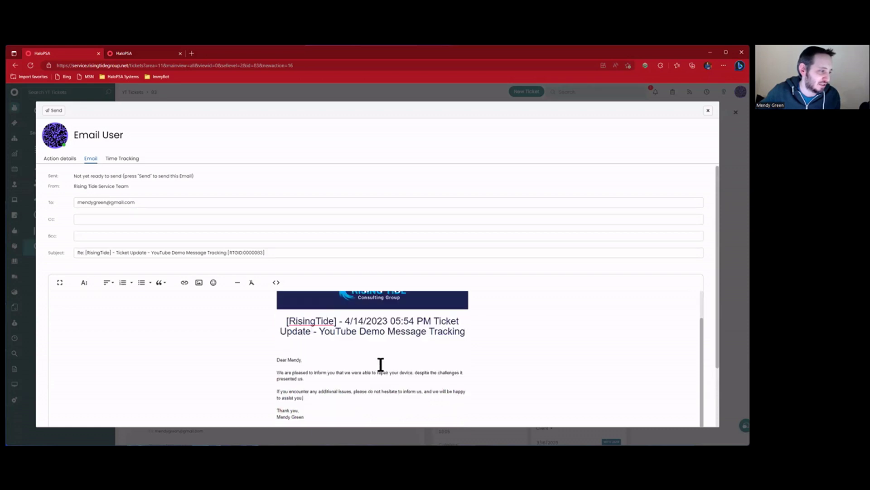
scroll(377, 362, "down", 2)
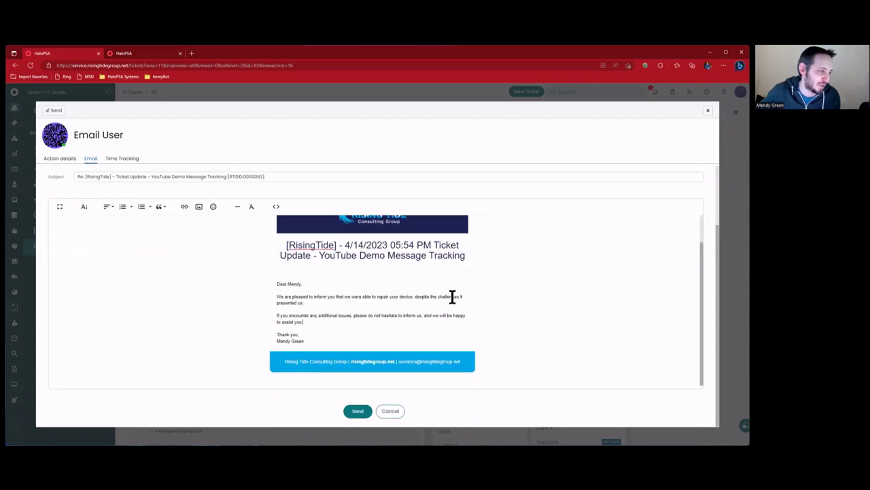
left_click(358, 411)
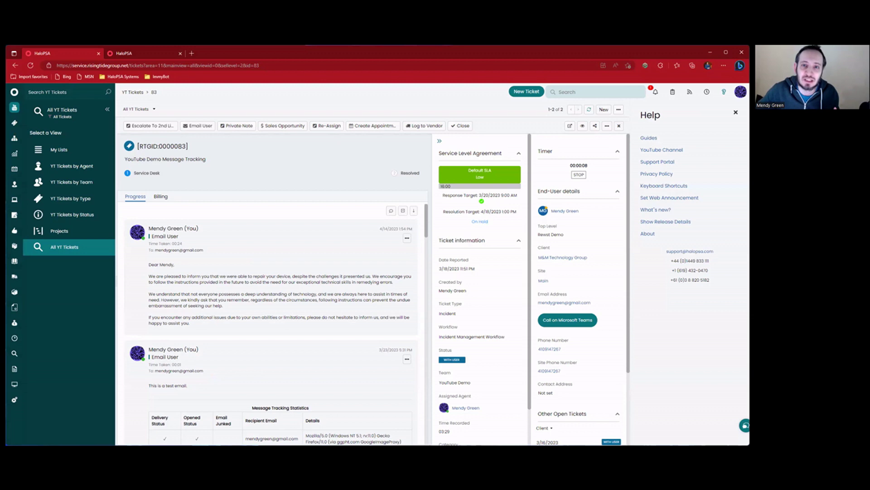
Step: Switch to the tab showing the 2.116 ChatGPT integration release details
left_click(149, 54)
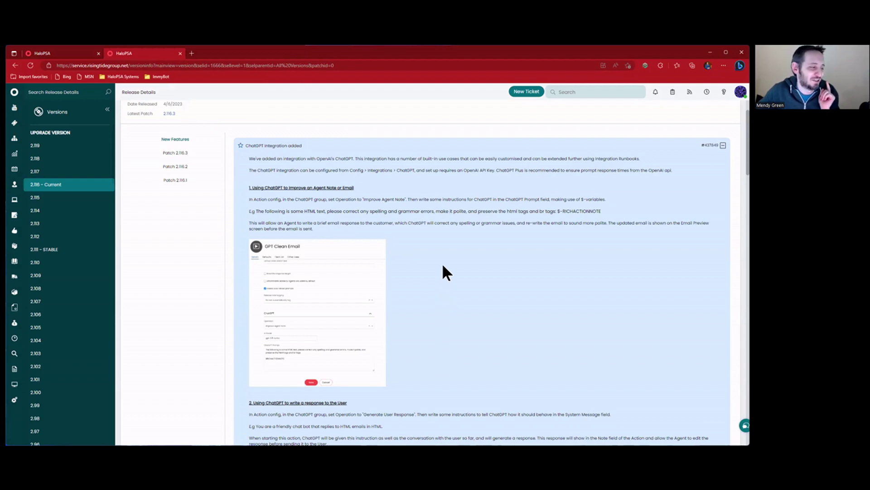
scroll(444, 267, "down", 6)
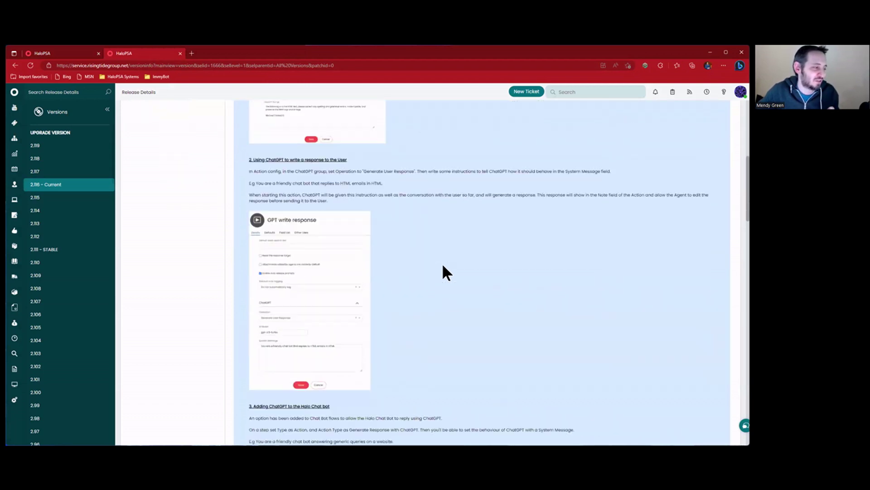
scroll(443, 267, "down", 2)
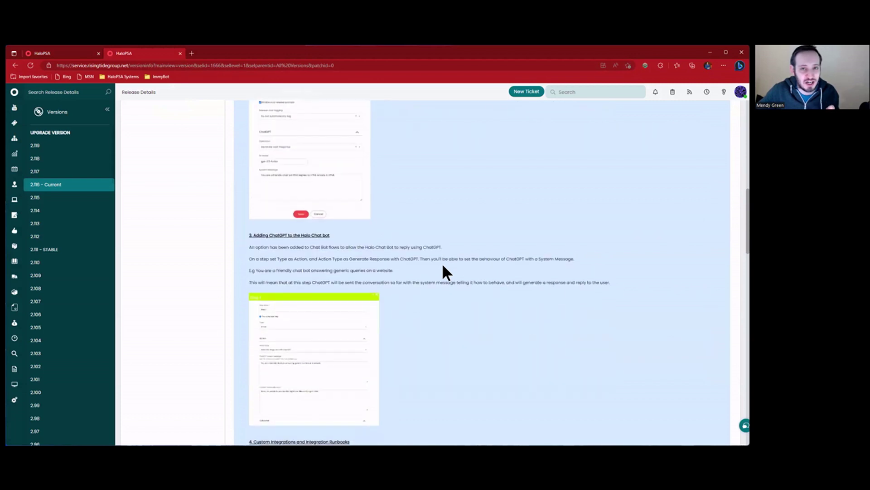
scroll(444, 267, "down", 2)
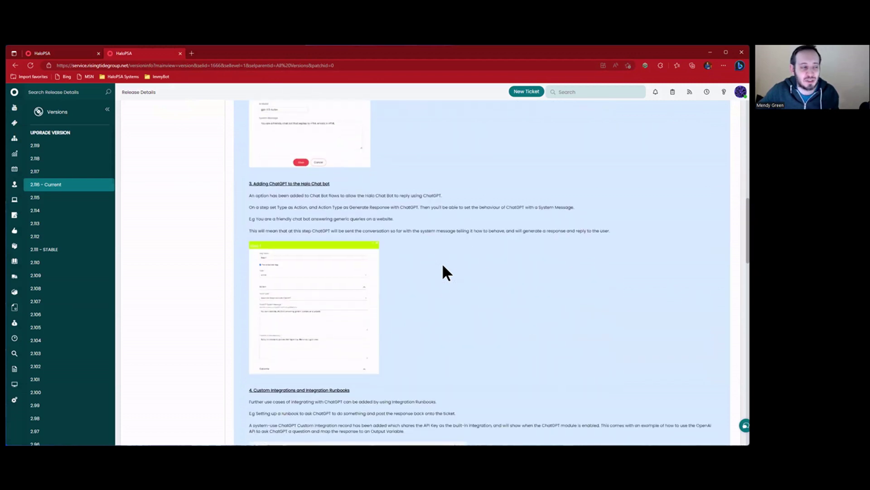
scroll(443, 266, "down", 1)
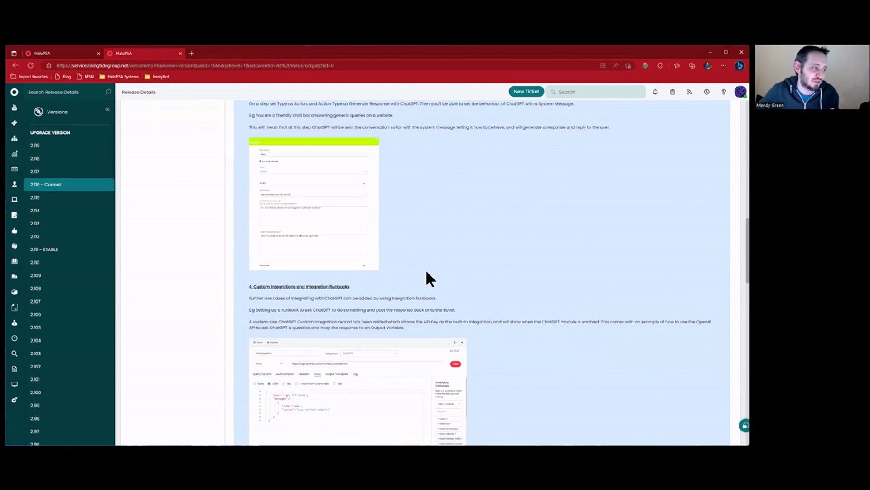